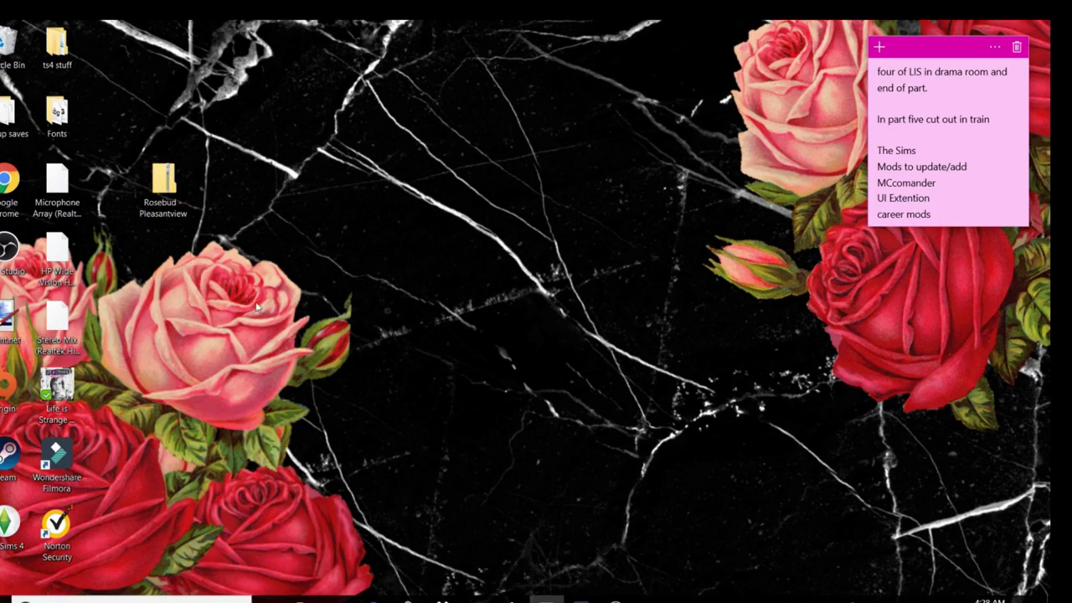
# Step: Move the Rosebud - Pleasantview zipped folder away from the other desktop icons, open it to view its save files, and minimise its window
pyautogui.moveTo(153, 185); pyautogui.dragTo(261, 208)
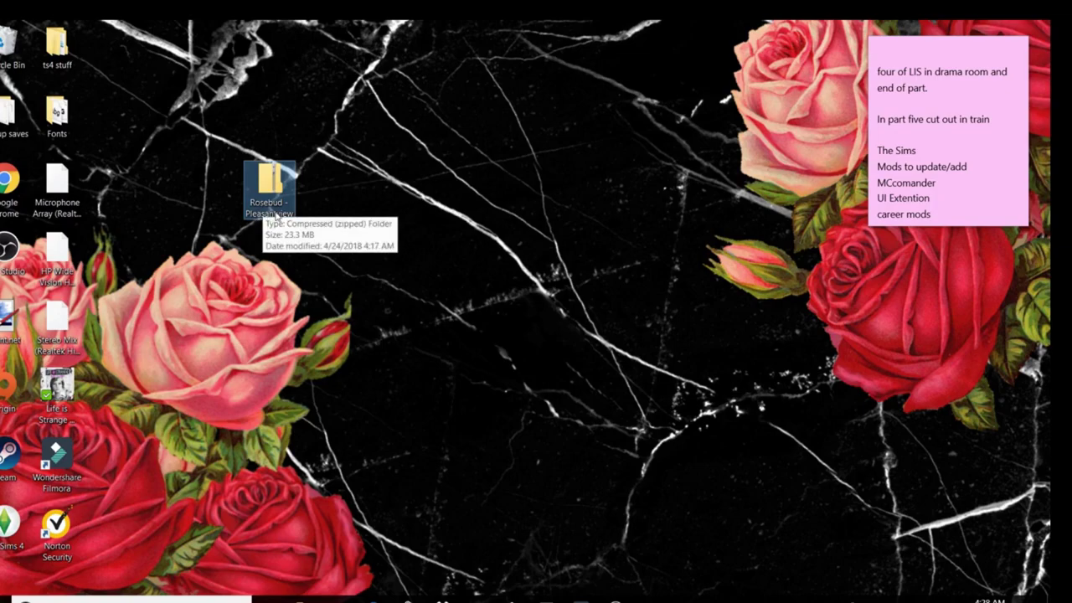
pyautogui.moveTo(254, 179); pyautogui.dragTo(207, 178)
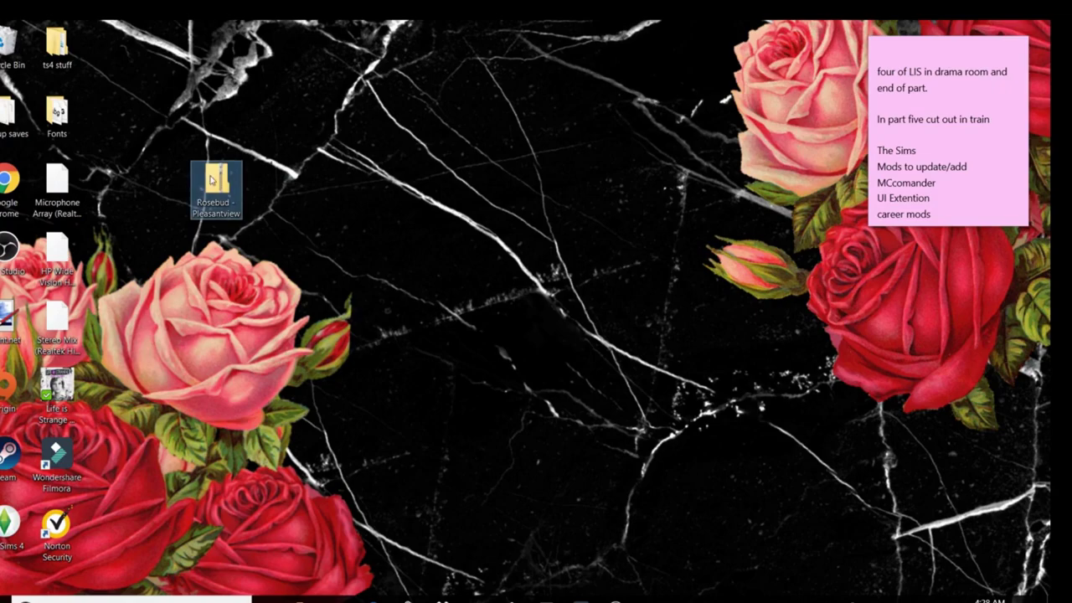
pyautogui.rightClick(211, 179)
pyautogui.click(257, 188)
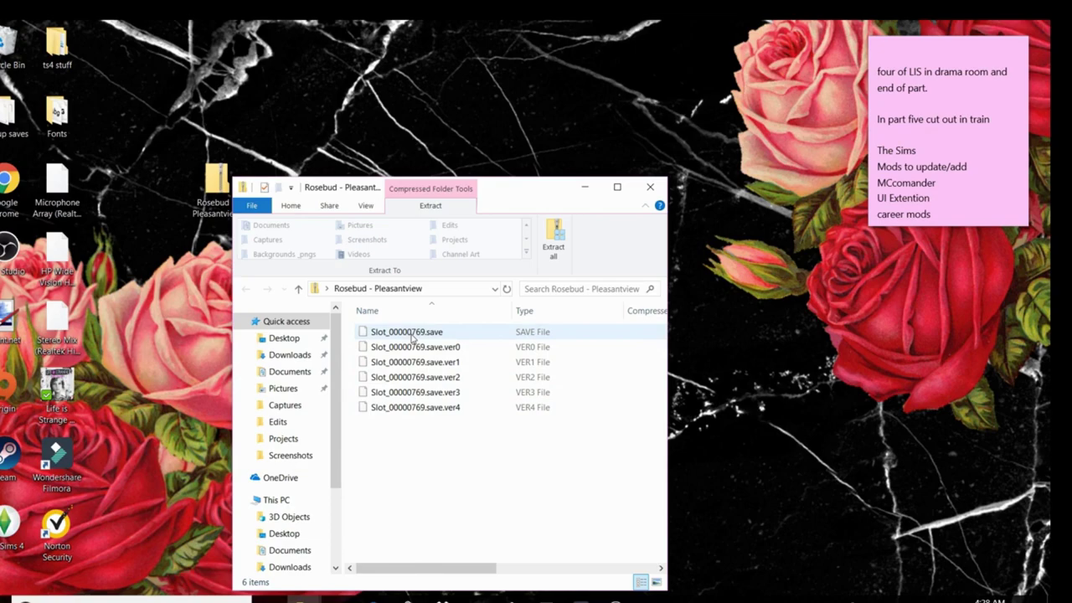
pyautogui.click(591, 186)
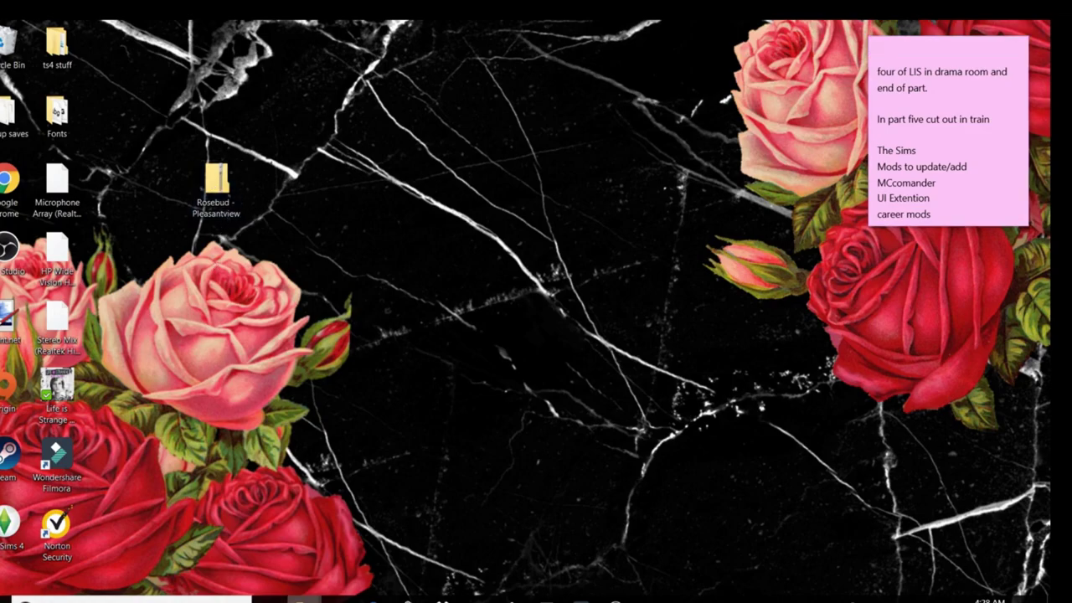
# Step: Open The Sims 4 folder inside Documents > Electronic Arts and move its window higher up on the desktop
pyautogui.rightClick(304, 599)
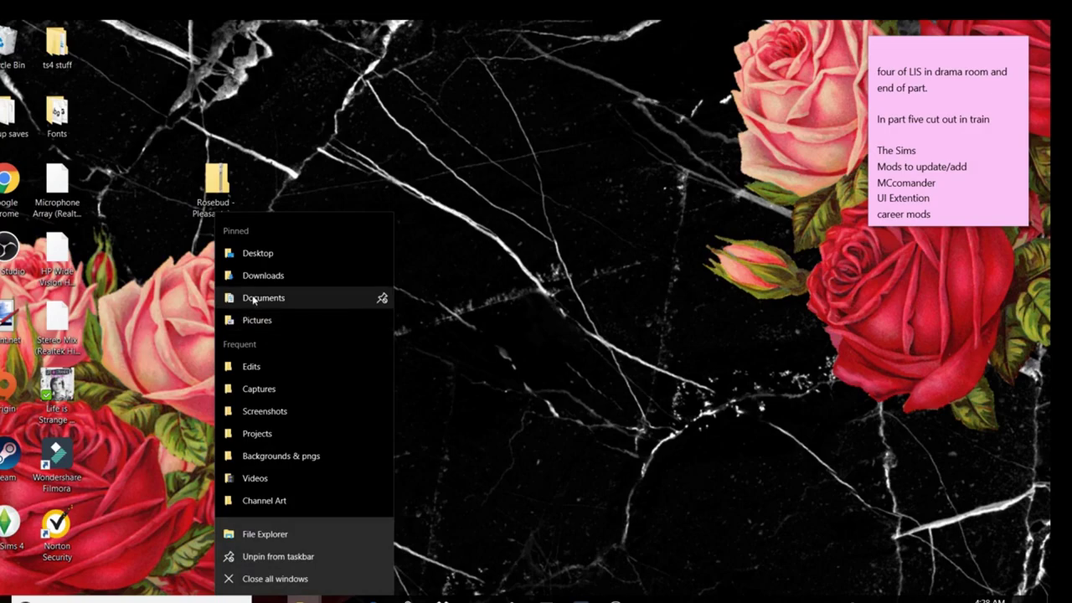
pyautogui.click(254, 298)
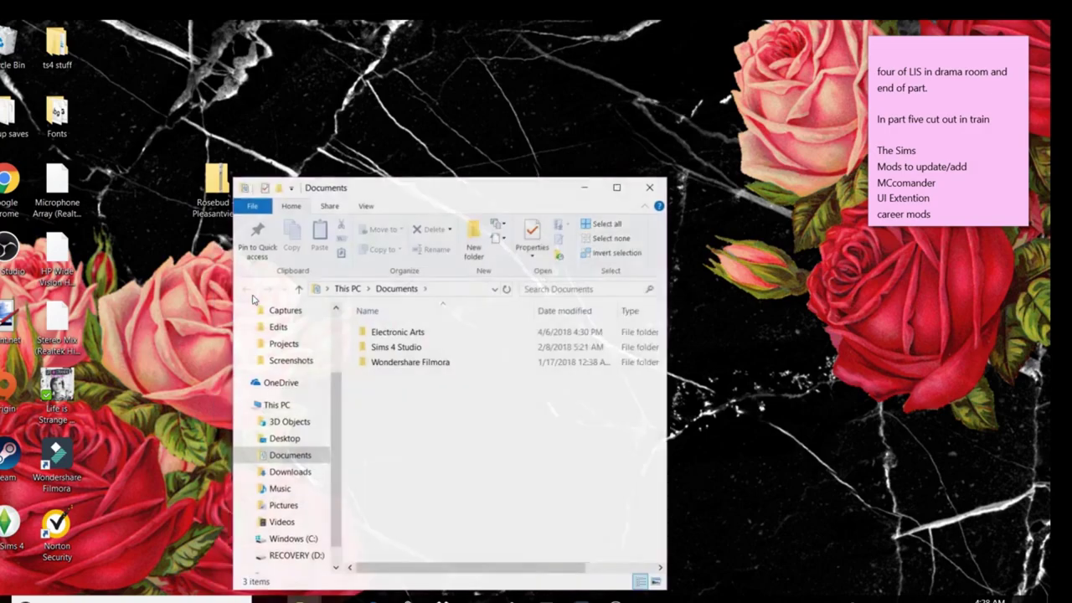
pyautogui.doubleClick(411, 334)
pyautogui.doubleClick(410, 336)
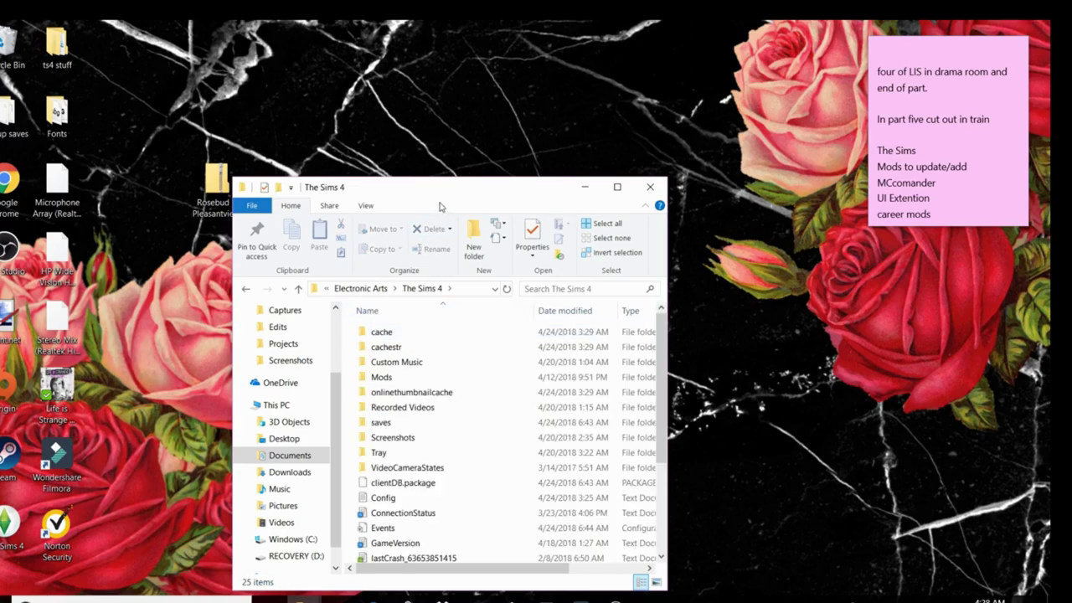
pyautogui.moveTo(458, 192); pyautogui.dragTo(512, 106)
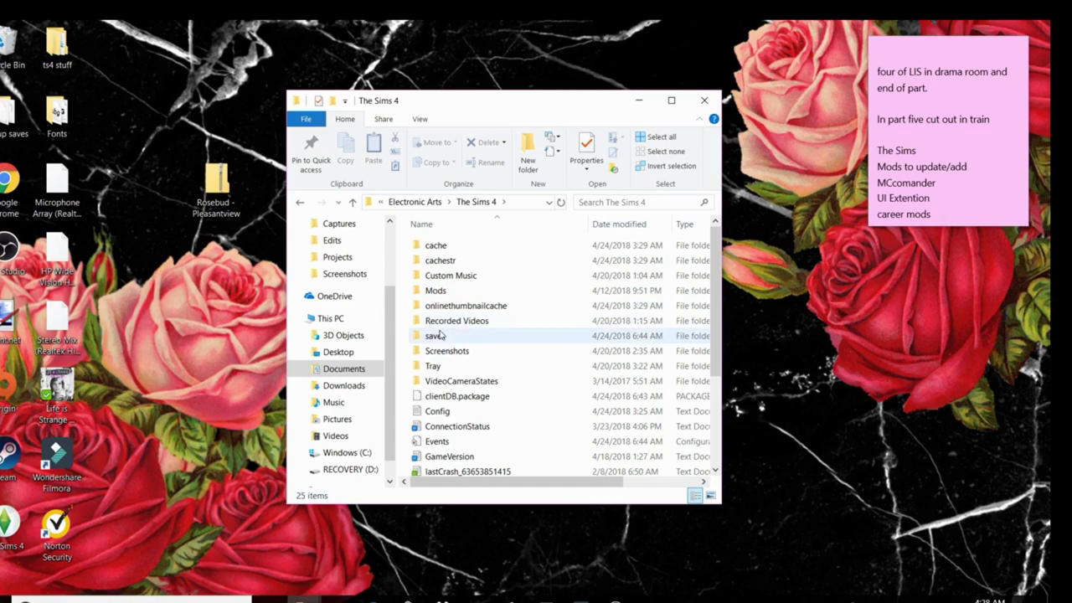
# Step: Copy the saves folder from The Sims 4 folder and paste it onto the desktop as a backup
pyautogui.moveTo(439, 340)
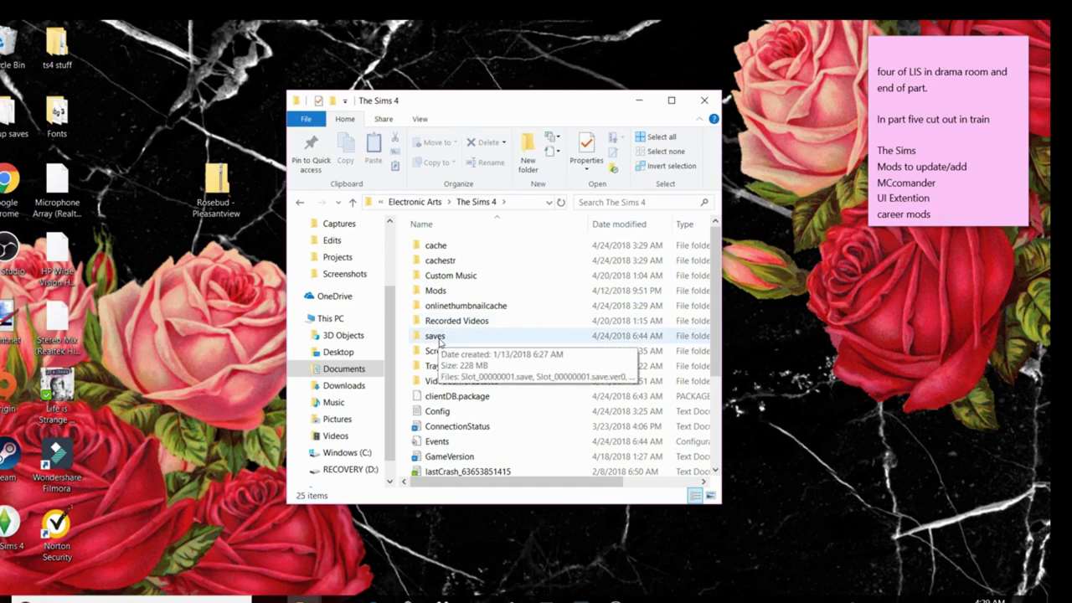
pyautogui.rightClick(439, 340)
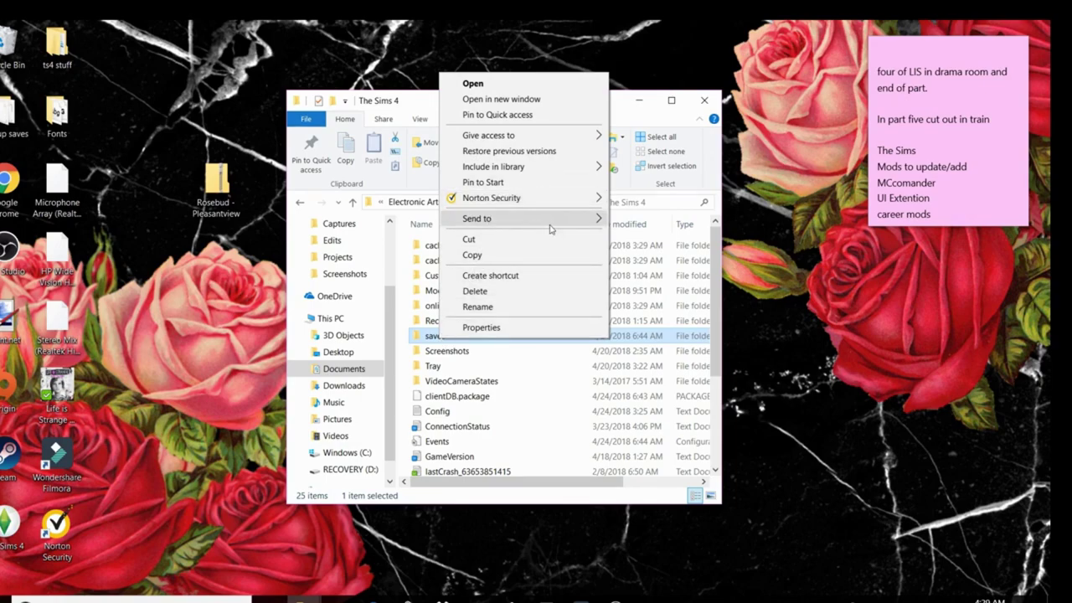
pyautogui.click(551, 256)
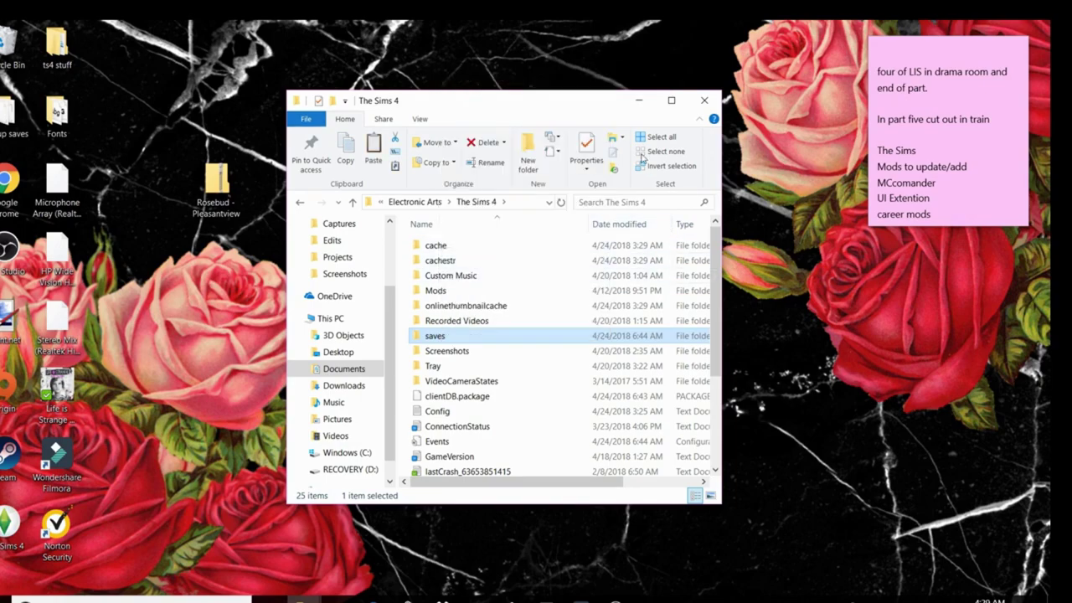
pyautogui.click(639, 101)
pyautogui.rightClick(692, 328)
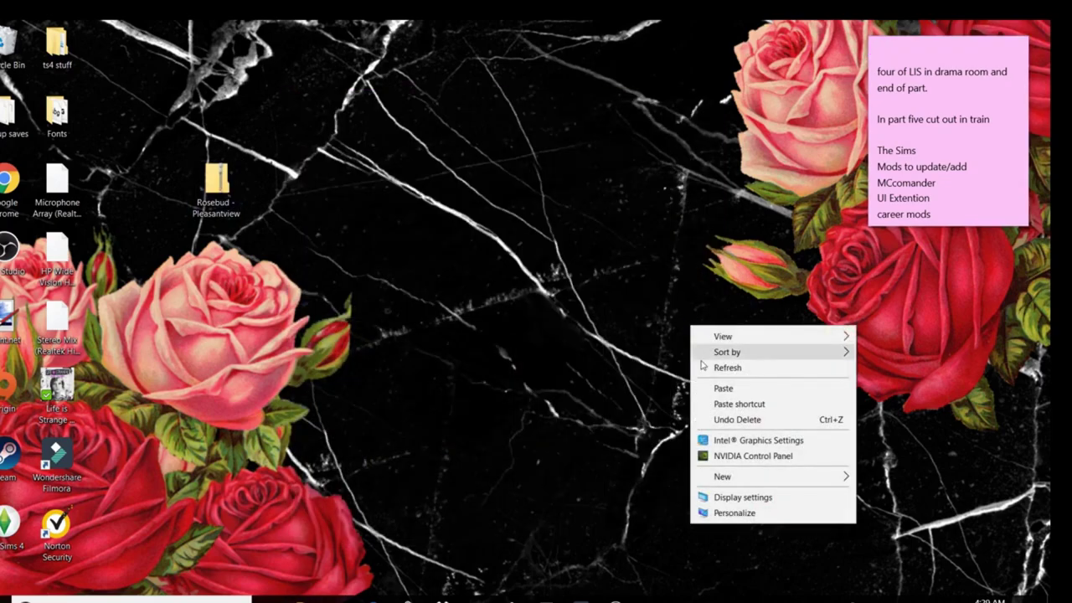
pyautogui.click(736, 390)
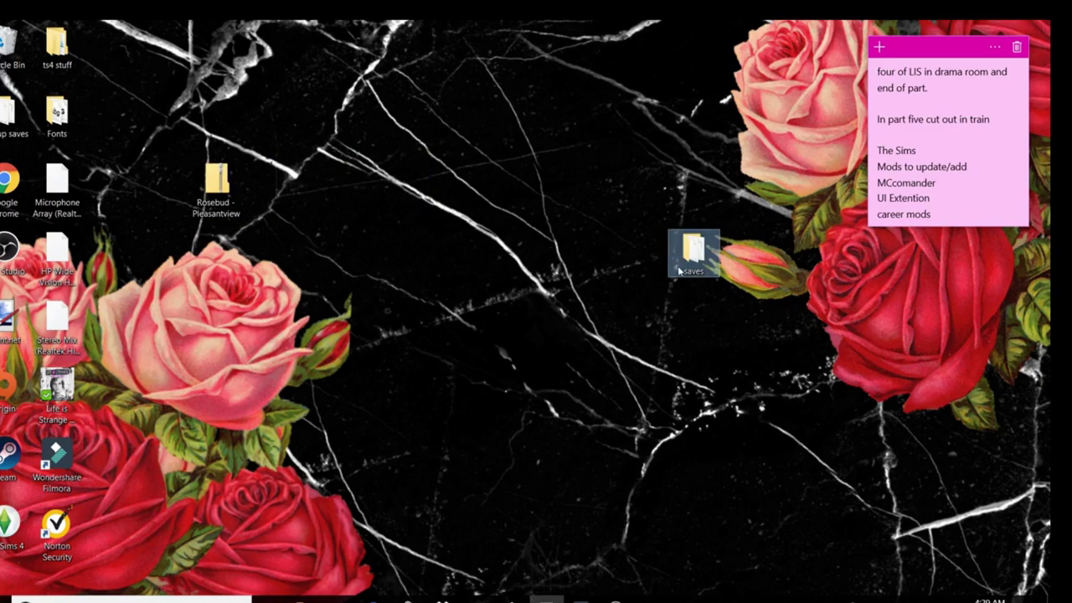
# Step: Rename the desktop copy of the saves folder as saves 2.0
pyautogui.click(680, 268)
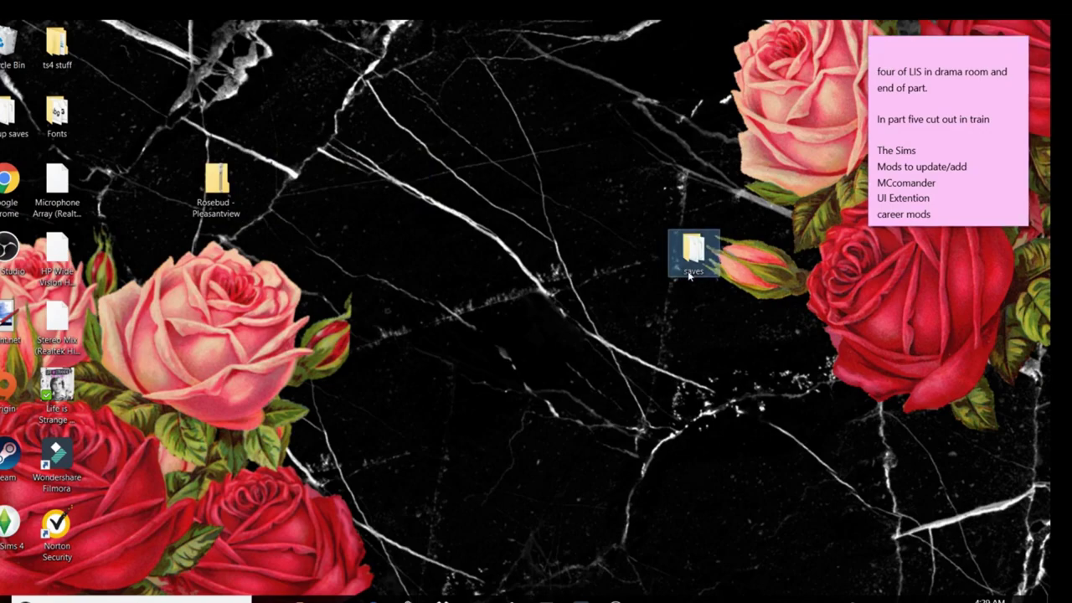
pyautogui.click(692, 273)
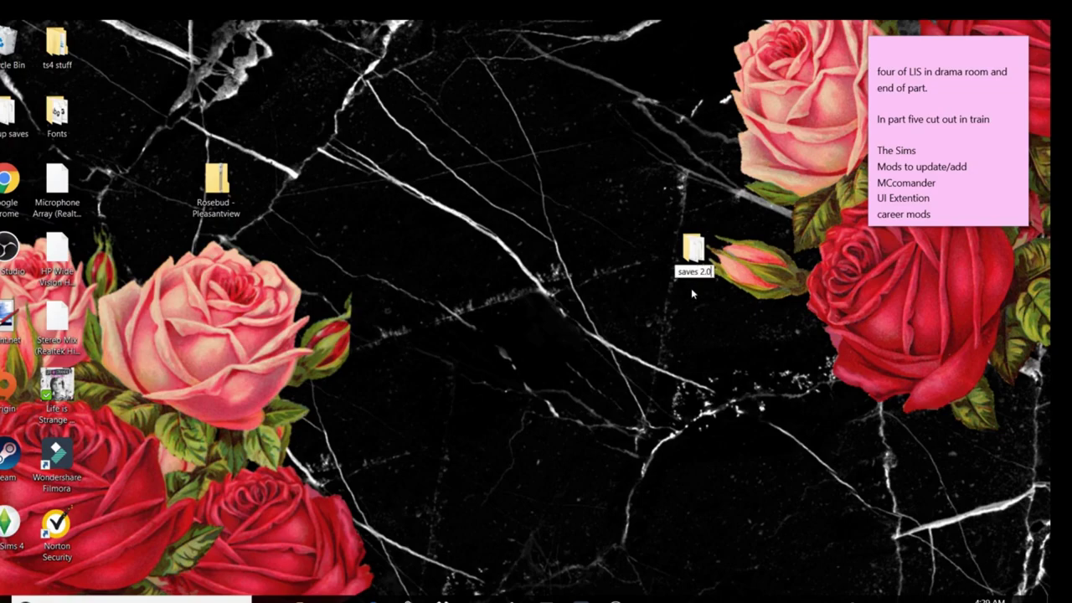
pyautogui.press('Return')
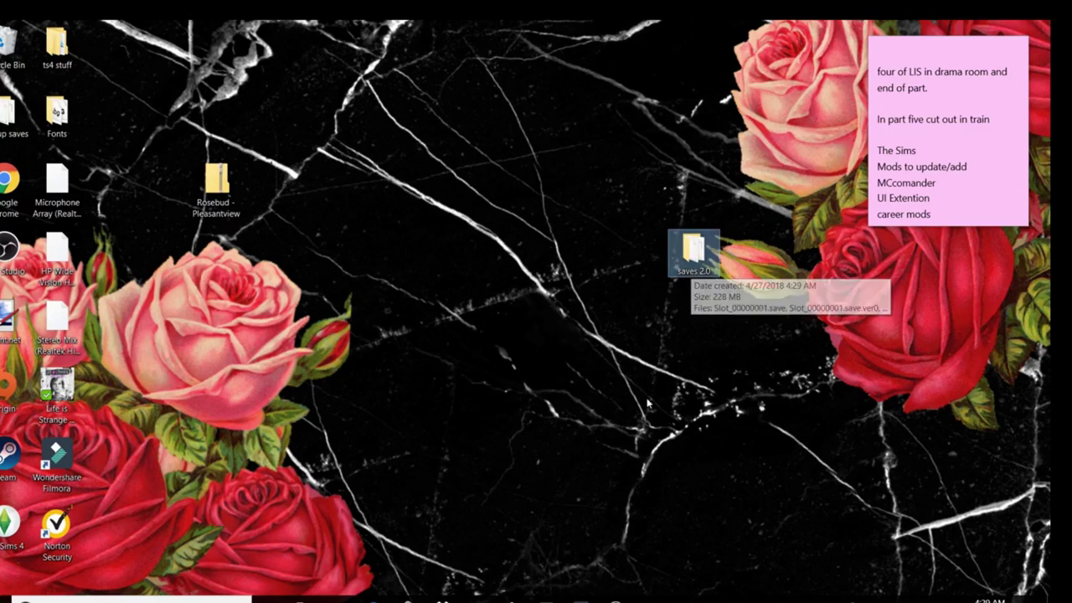
# Step: Return to The Sims 4 folder, open its original saves folder and show the last files in the list
pyautogui.click(300, 596)
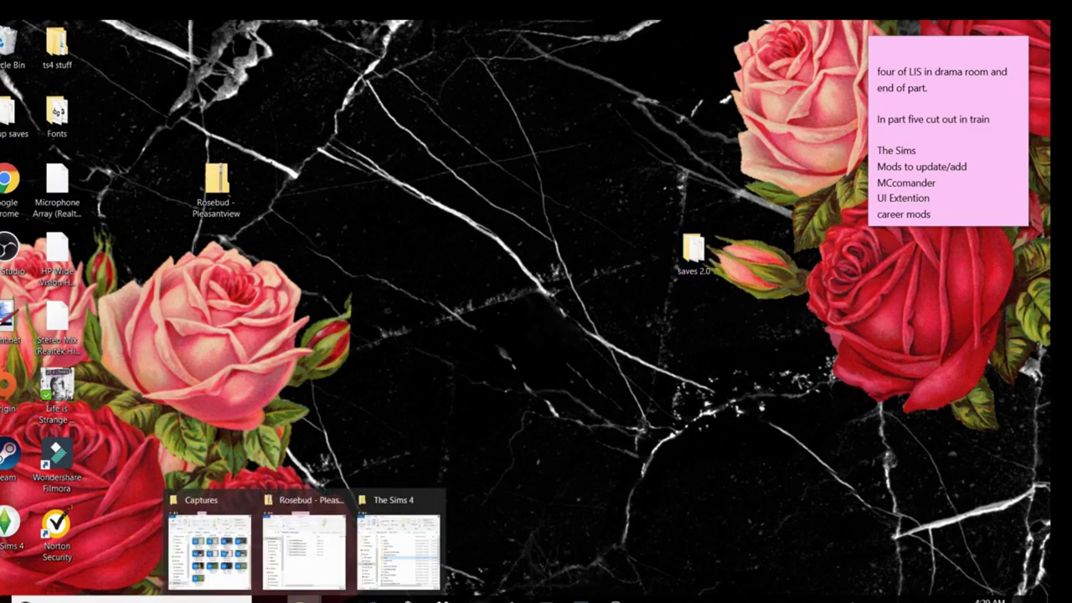
pyautogui.click(387, 574)
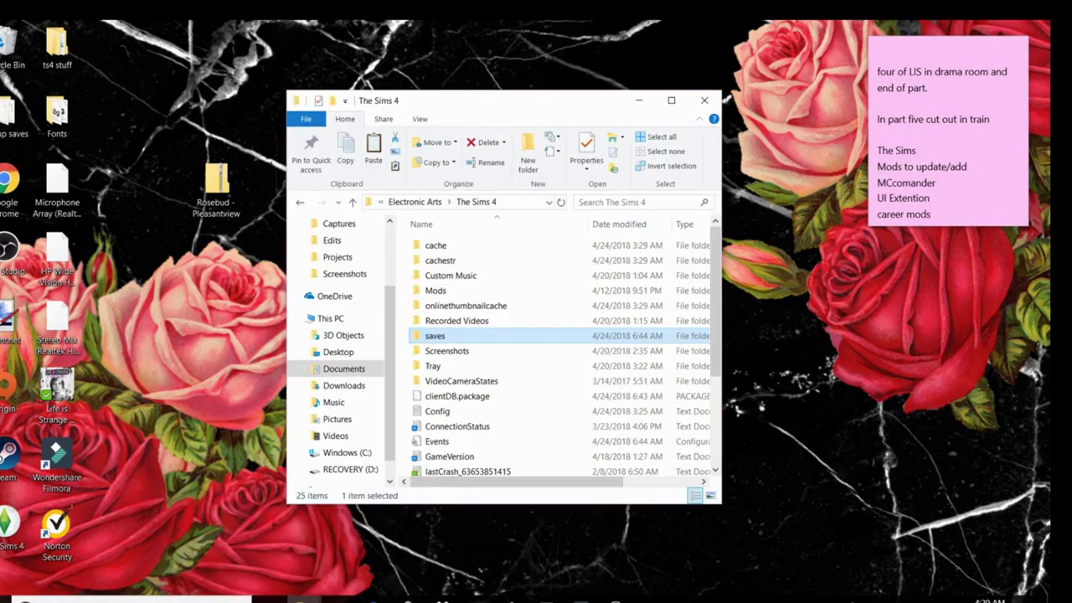
pyautogui.doubleClick(498, 338)
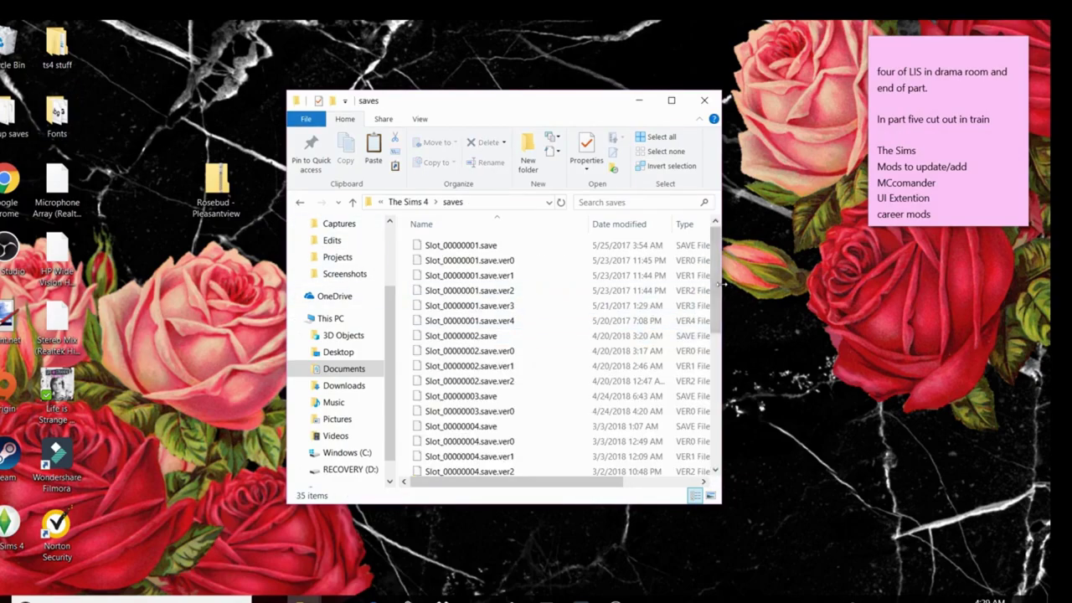
pyautogui.moveTo(716, 289); pyautogui.dragTo(736, 427)
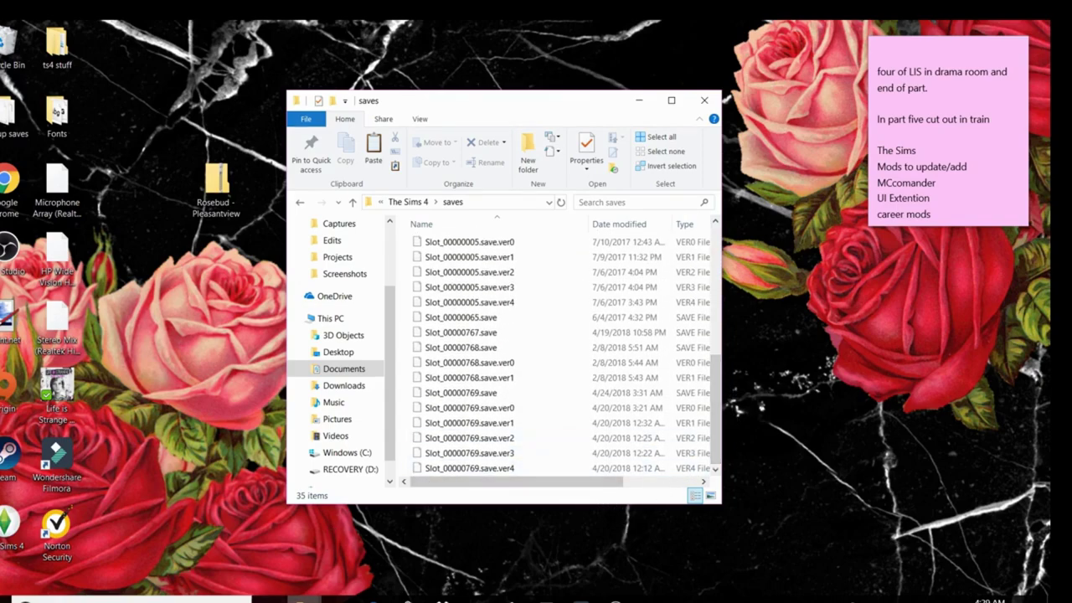
# Step: Bring back the Rosebud - Pleasantview archive window and place it beside the saves folder window
pyautogui.click(304, 598)
pyautogui.click(294, 578)
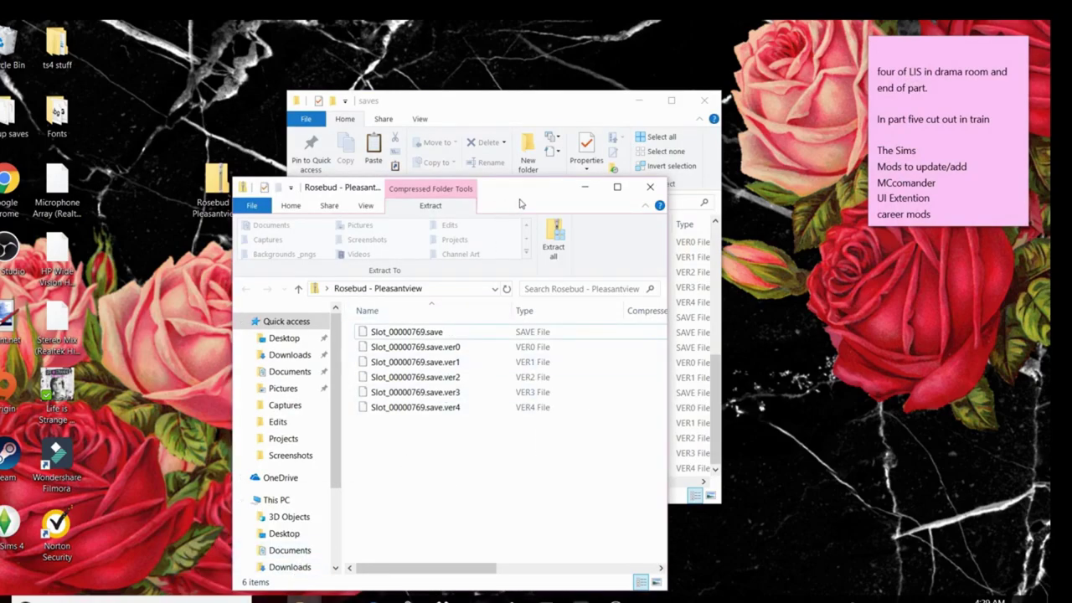
pyautogui.moveTo(530, 198); pyautogui.dragTo(234, 131)
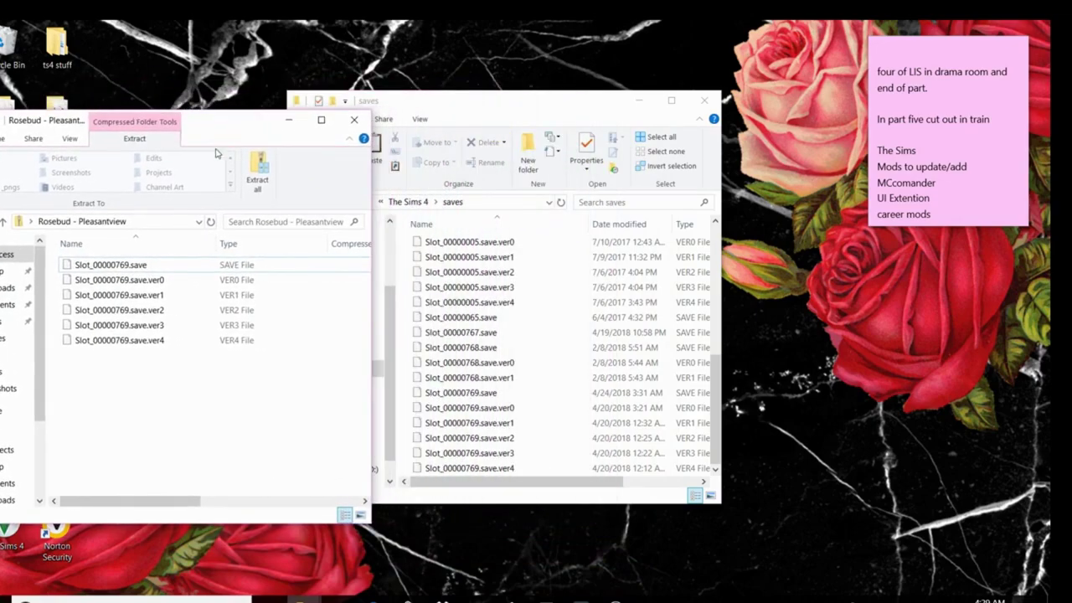
# Step: Copy all six Slot_00000769 files, from .save to .save.ver4, out of the Rosebud - Pleasantview archive
pyautogui.click(163, 267)
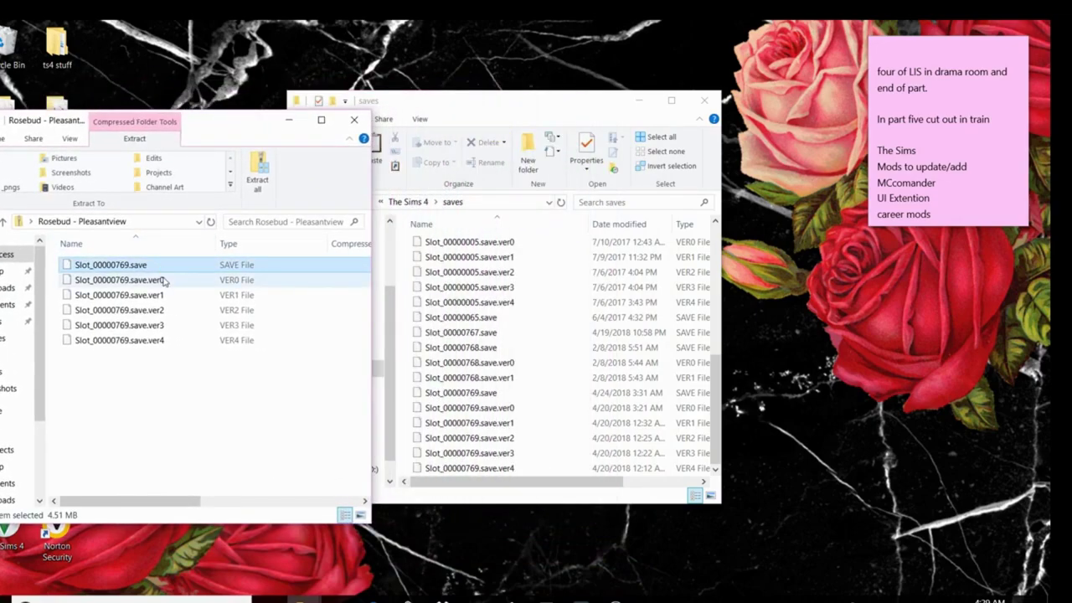
pyautogui.hotkey('shift', 'Down')
pyautogui.hotkey('shift', 'Down')
pyautogui.hotkey('shift', 'Down')
pyautogui.hotkey('shift', 'Down')
pyautogui.hotkey('shift', 'Down')
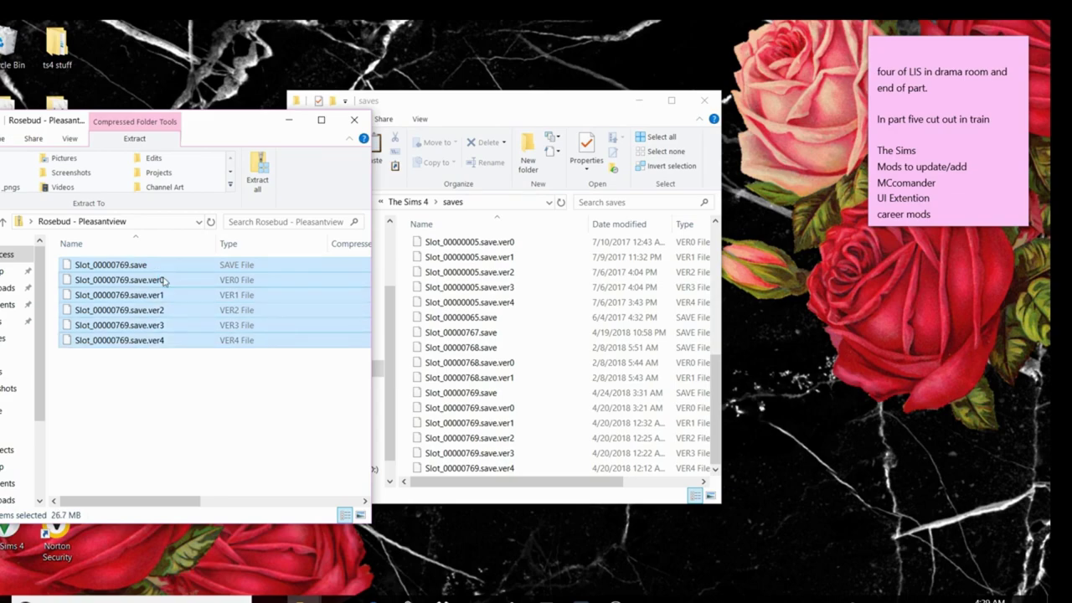
pyautogui.rightClick(178, 294)
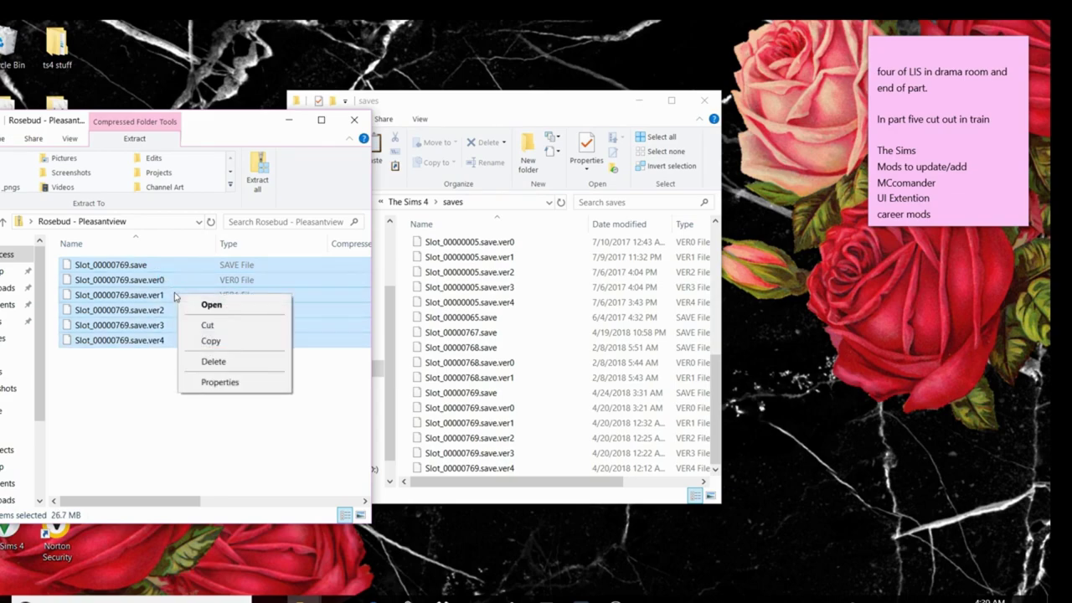
pyautogui.click(203, 341)
# Step: Try to paste the copied save files into the saves folder, and minimise the archive window
pyautogui.click(494, 492)
pyautogui.moveTo(503, 481); pyautogui.dragTo(579, 483)
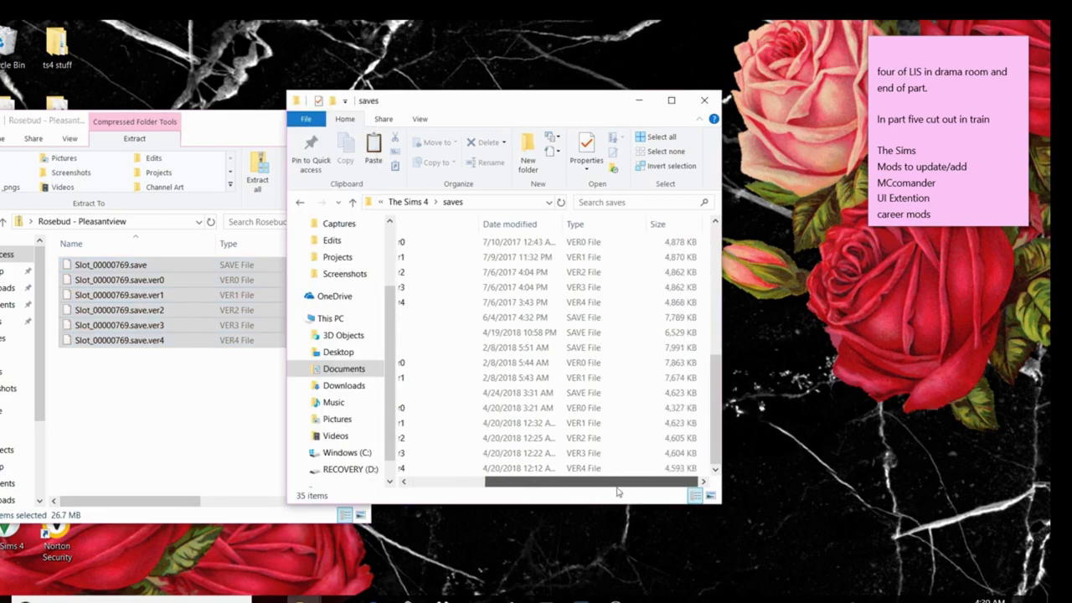
pyautogui.rightClick(702, 466)
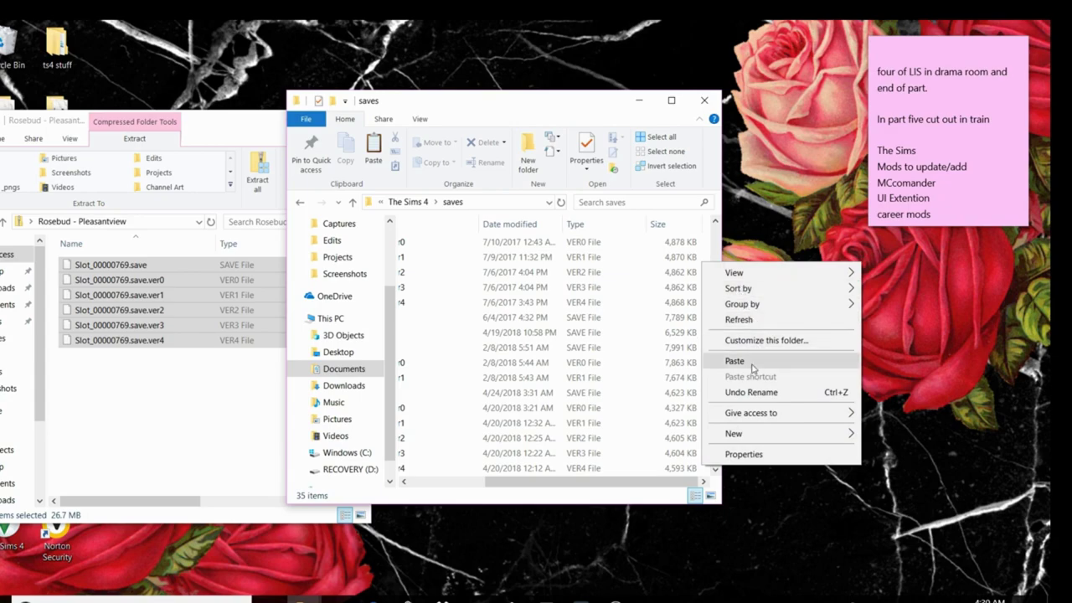
pyautogui.moveTo(237, 133); pyautogui.dragTo(241, 134)
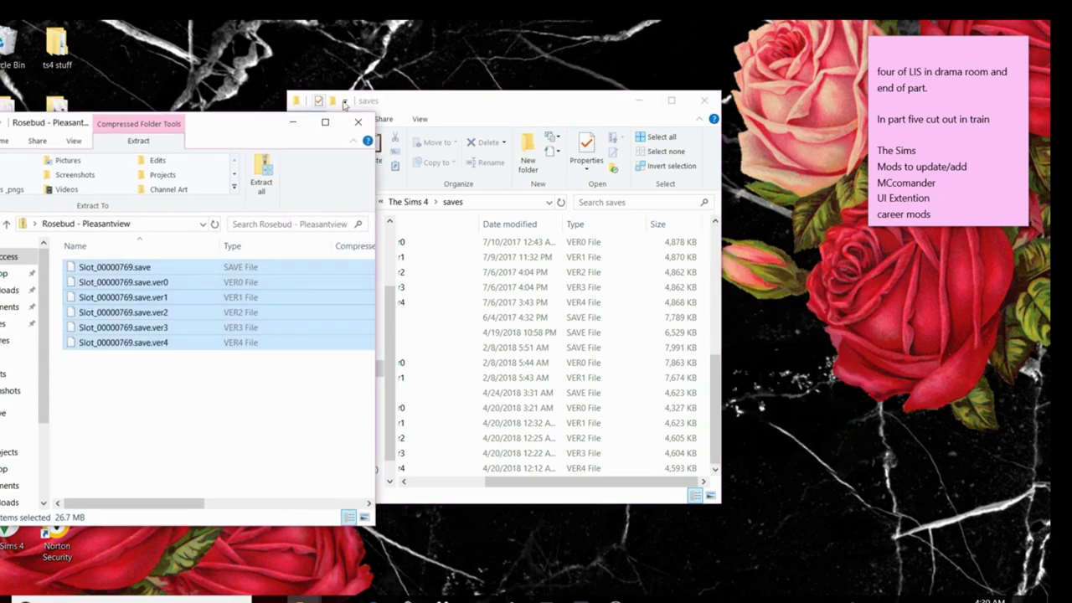
pyautogui.click(292, 122)
# Step: Compare the file names in the Rosebud - Pleasantview archive with the Slot_00000769 files in the saves folder
pyautogui.moveTo(529, 482); pyautogui.dragTo(419, 495)
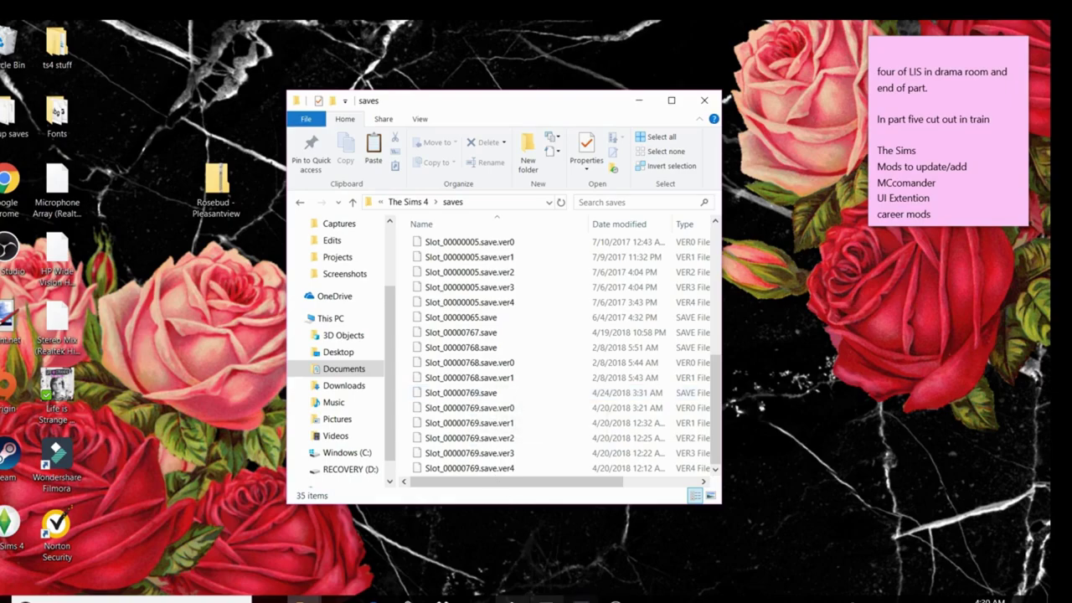
pyautogui.click(304, 599)
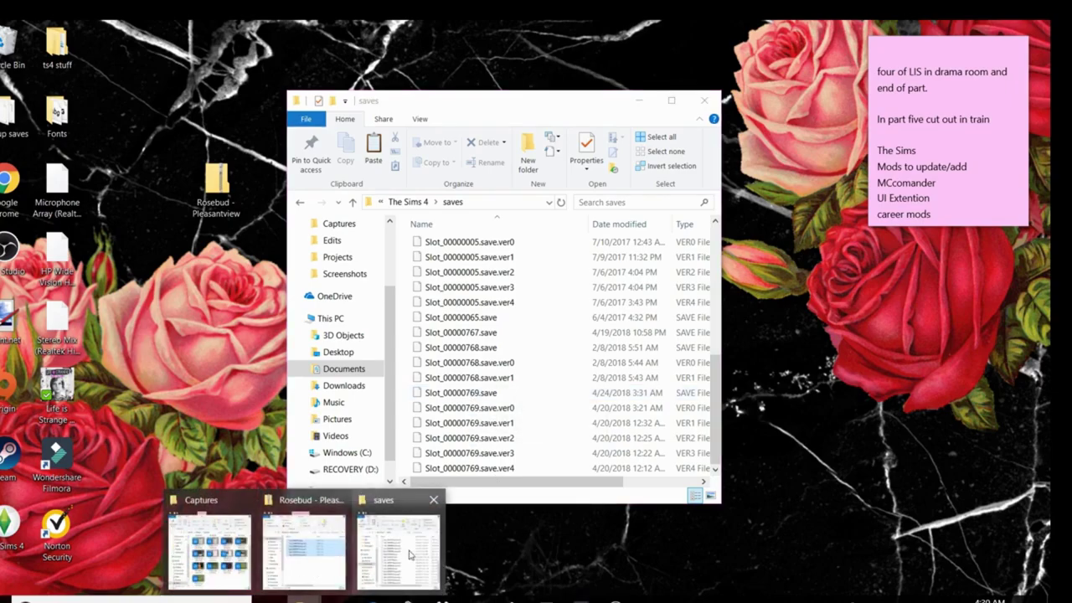
pyautogui.click(330, 549)
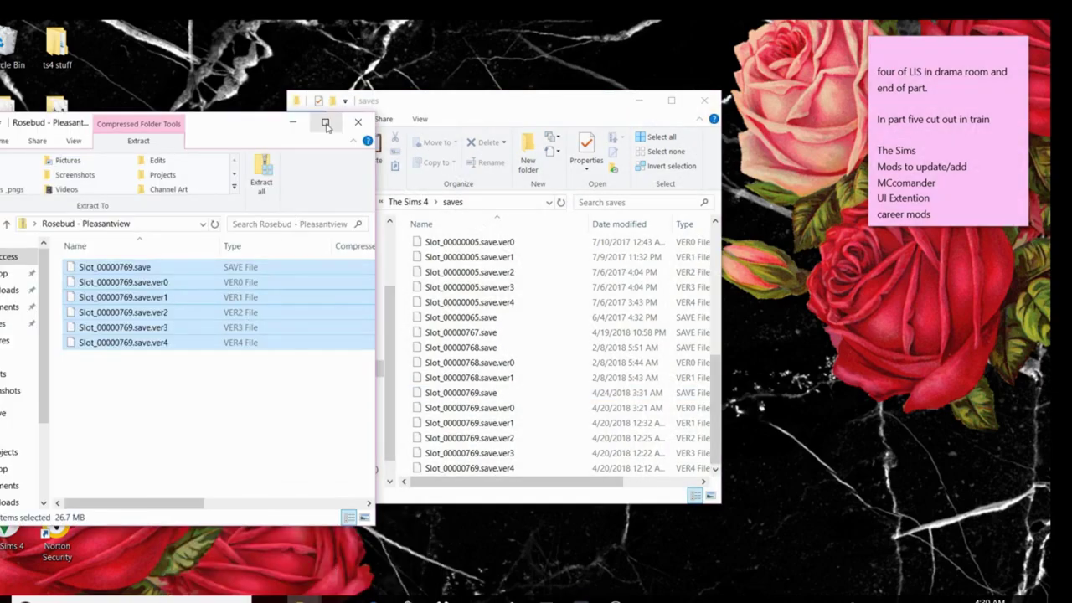
pyautogui.click(292, 122)
# Step: Select the six Slot_00000769 files in the saves folder to point them out, and close the folder window
pyautogui.click(463, 392)
pyautogui.hotkey('shift', 'Down')
pyautogui.hotkey('shift', 'Down')
pyautogui.hotkey('shift', 'Down')
pyautogui.hotkey('shift', 'Down')
pyautogui.hotkey('shift', 'Down')
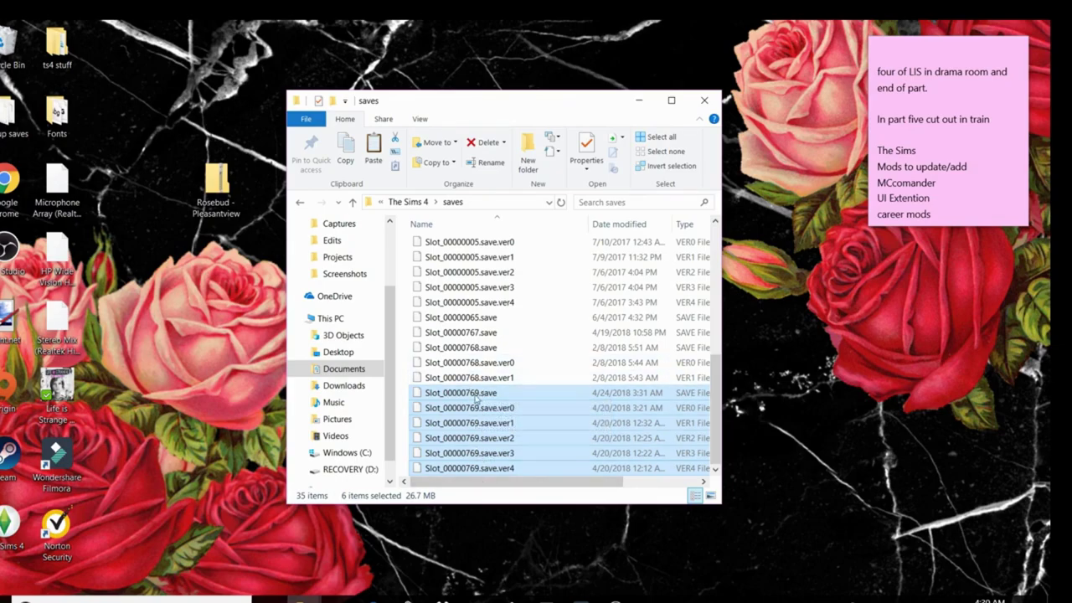
pyautogui.click(469, 517)
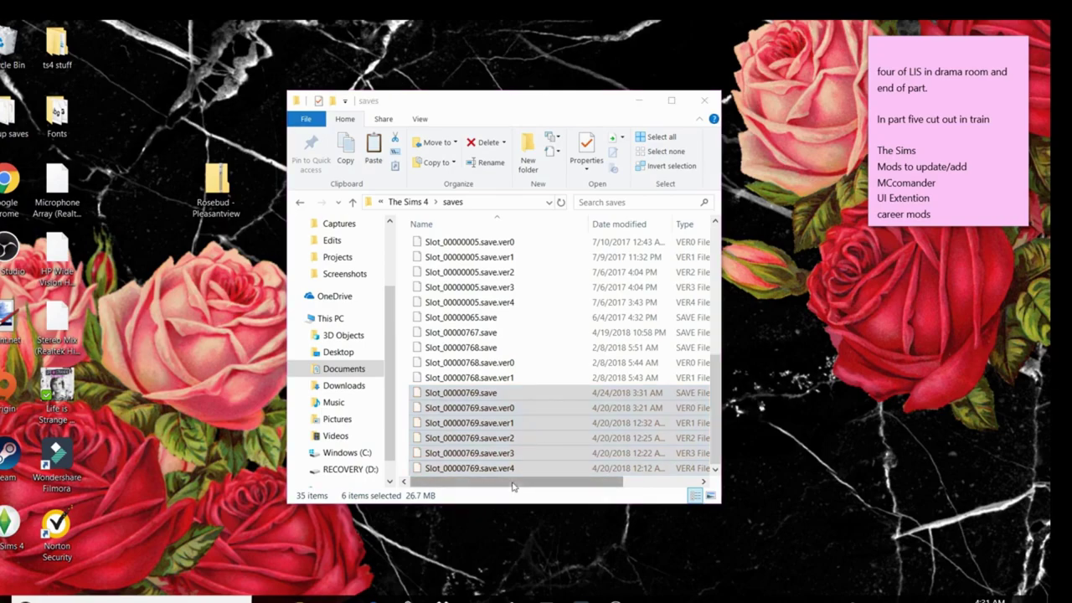
pyautogui.moveTo(519, 481); pyautogui.dragTo(560, 519)
pyautogui.click(561, 520)
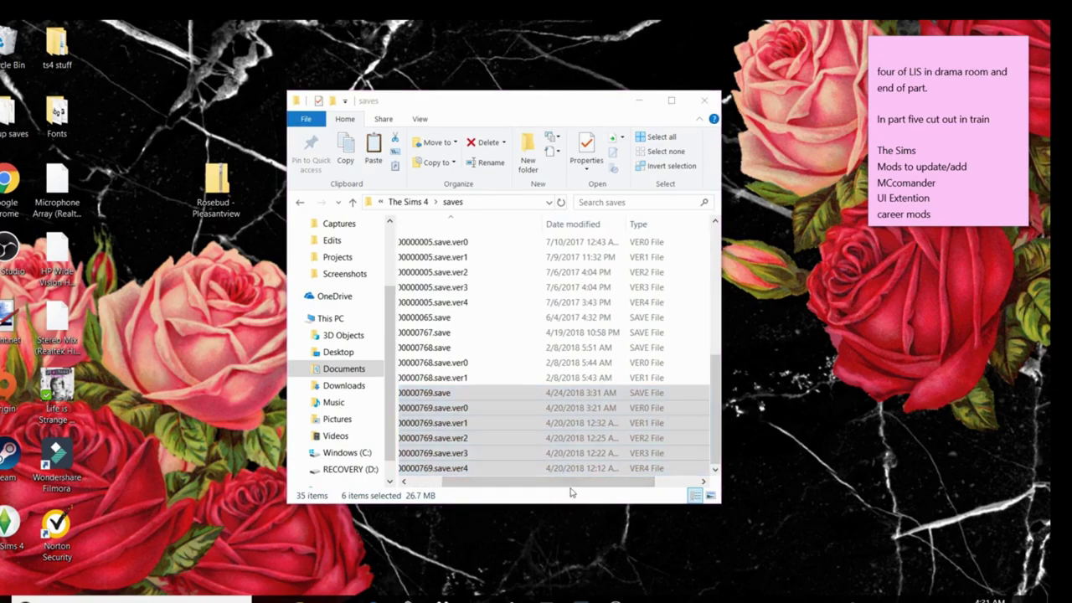
pyautogui.click(706, 101)
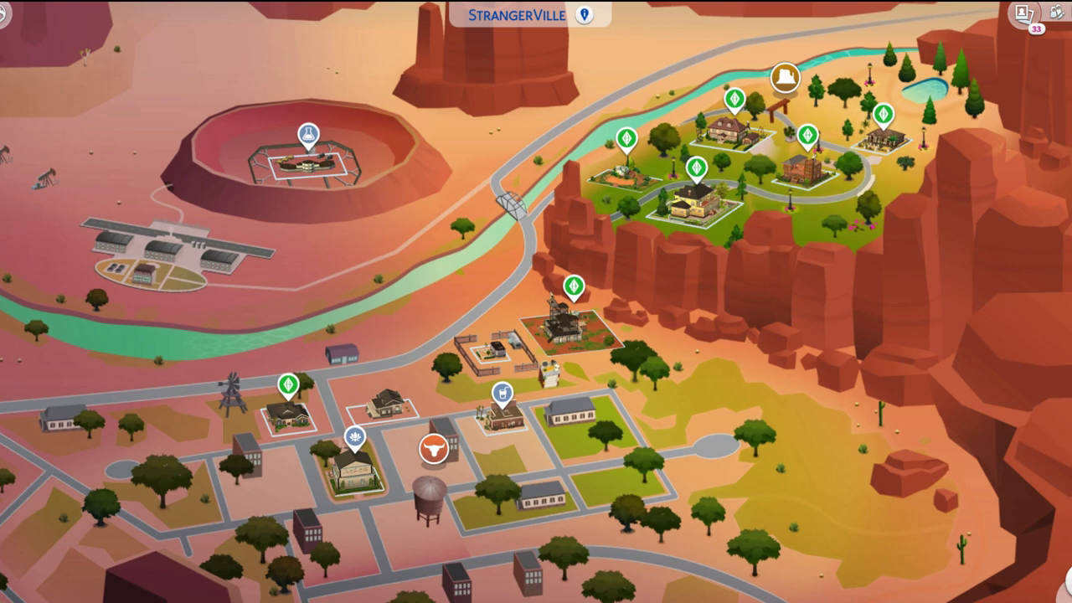
pyautogui.press('Escape')
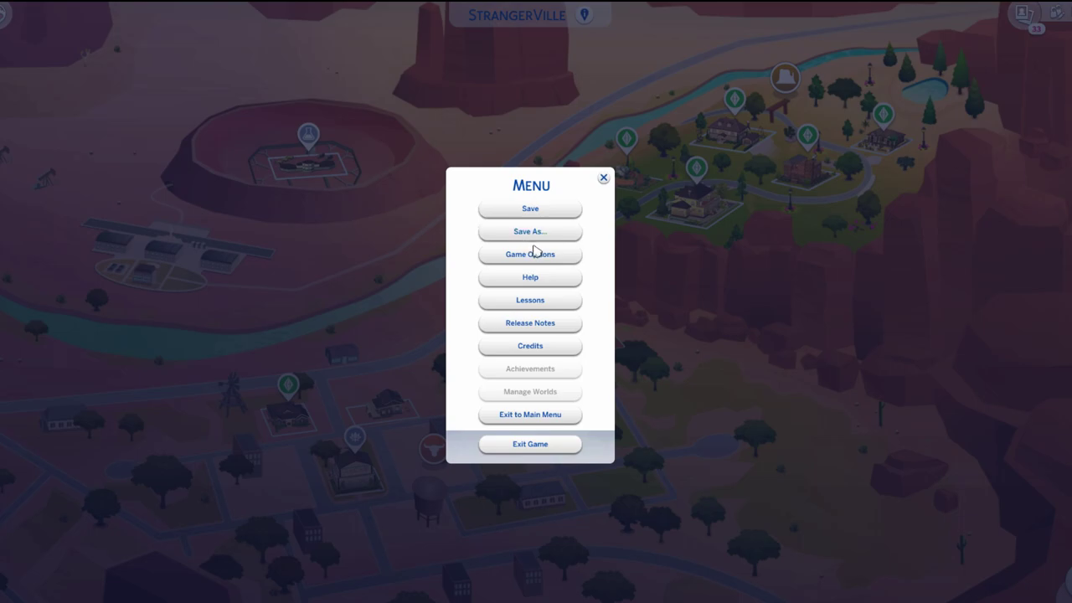
pyautogui.click(604, 178)
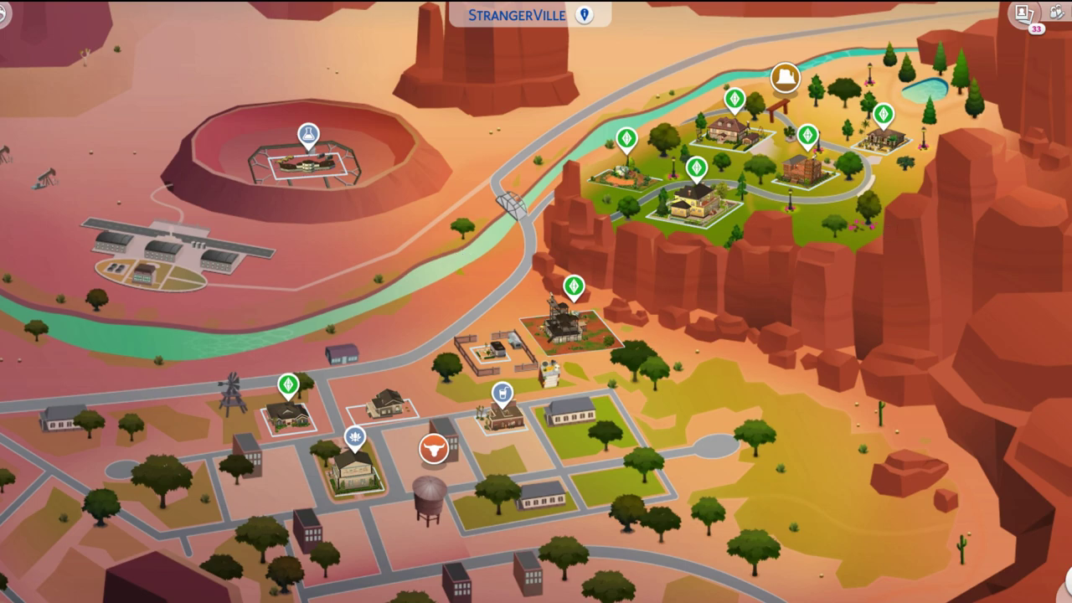
pyautogui.press('Escape')
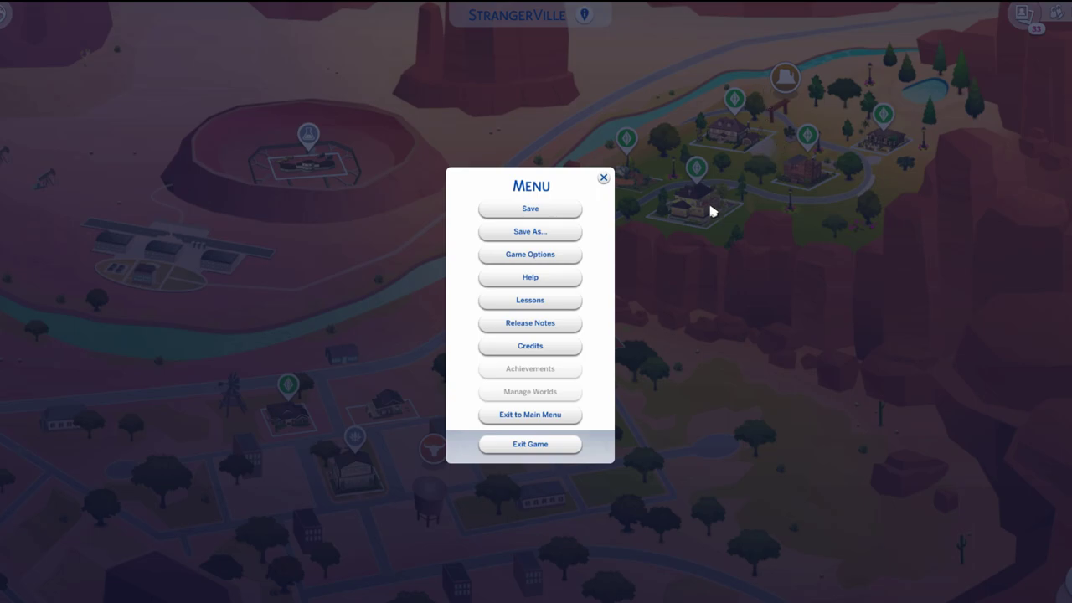
pyautogui.click(603, 177)
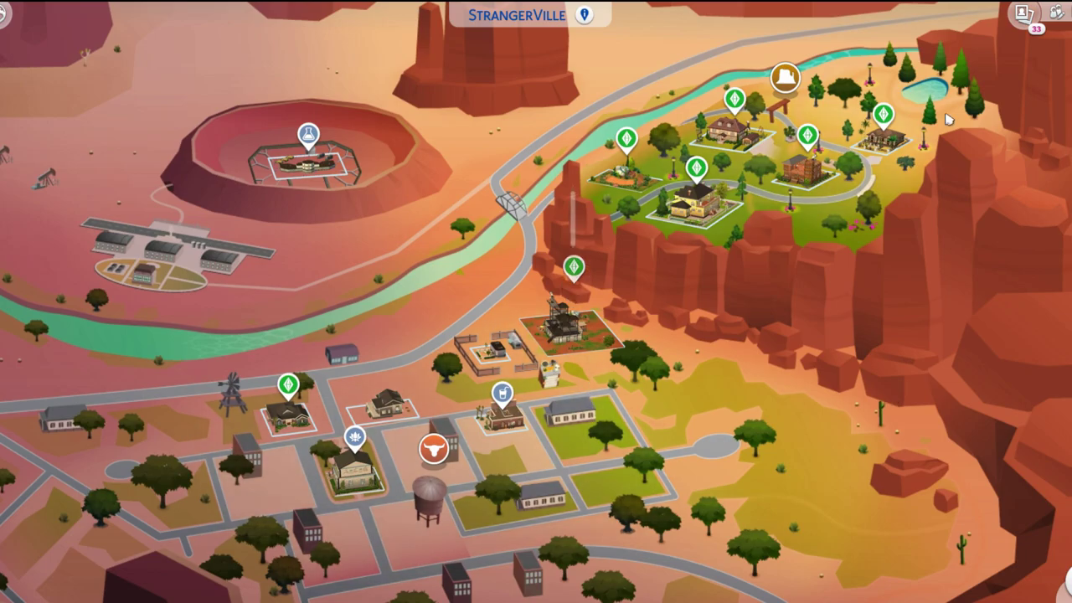
# Step: Start saving the current game as a separate save from the StrangerVille map
pyautogui.press('Escape')
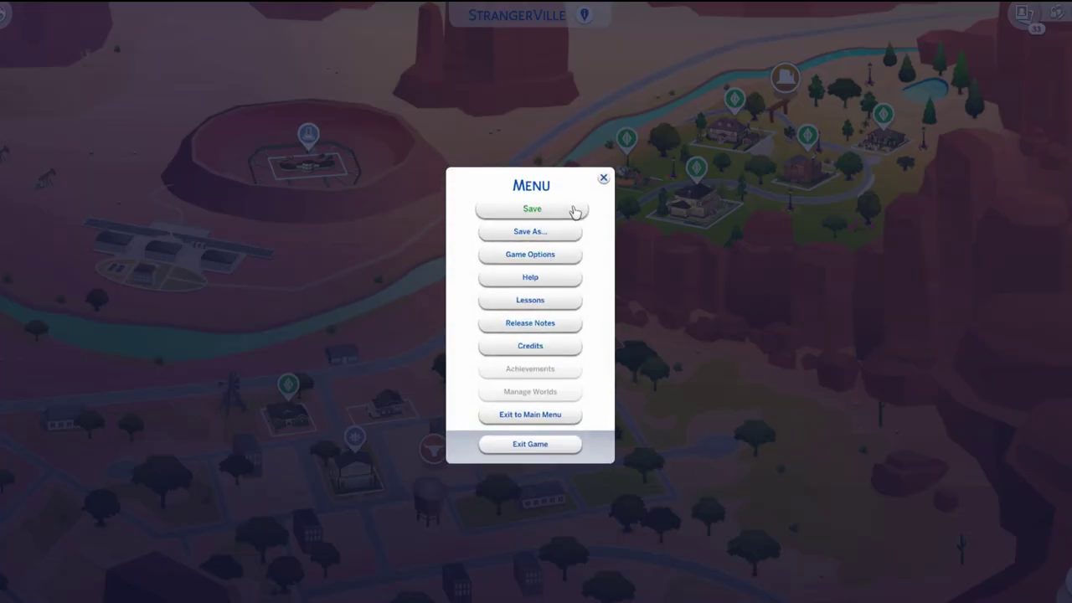
pyautogui.click(564, 239)
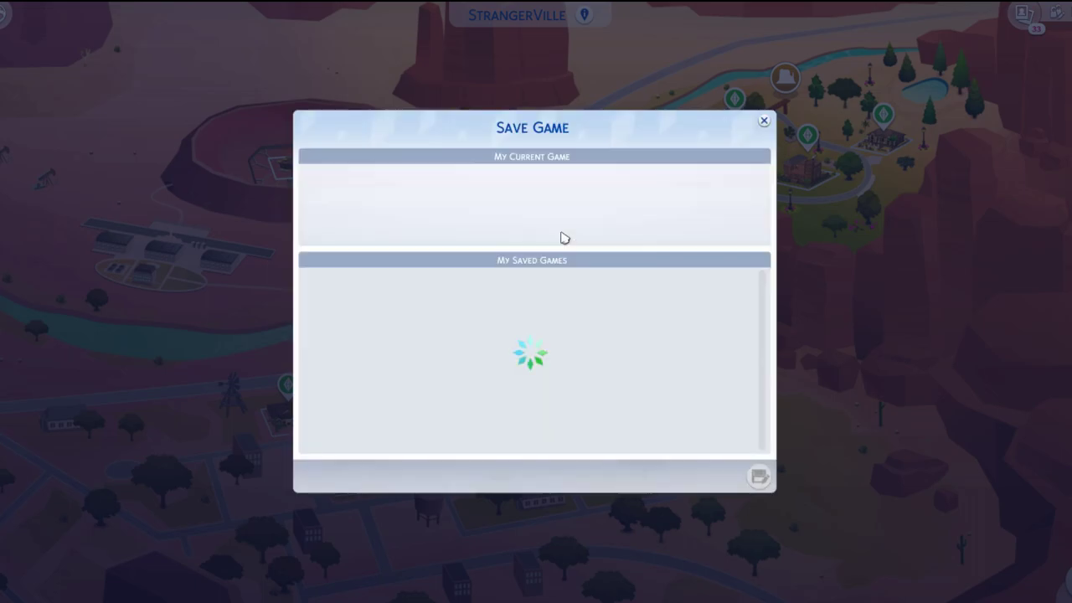